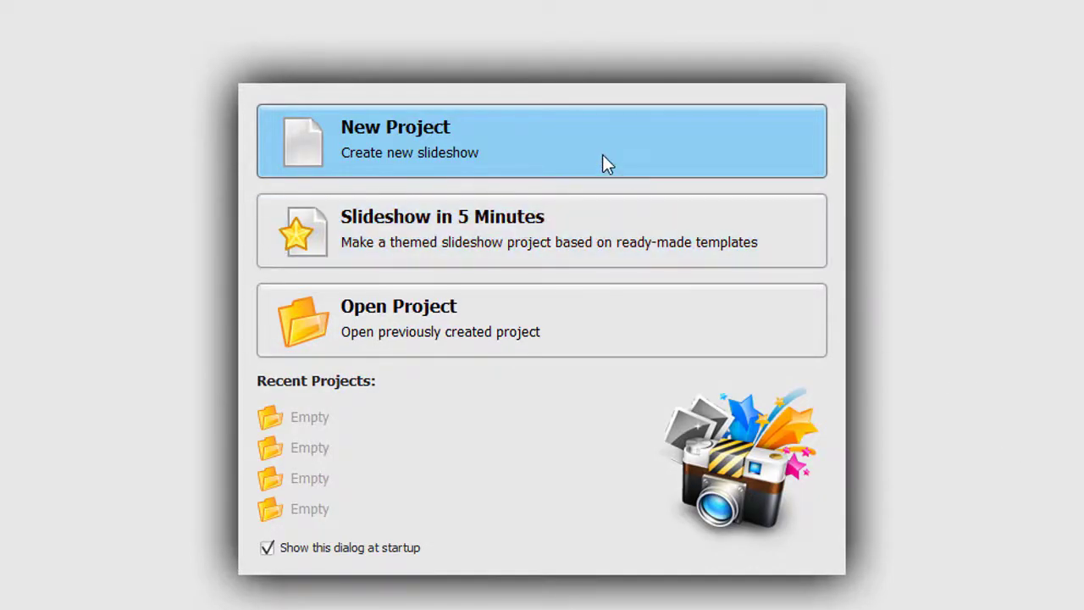
Open the themed slideshow template wizard and leave it without choosing a template
{"action": "left_click", "coordinate": [608, 230]}
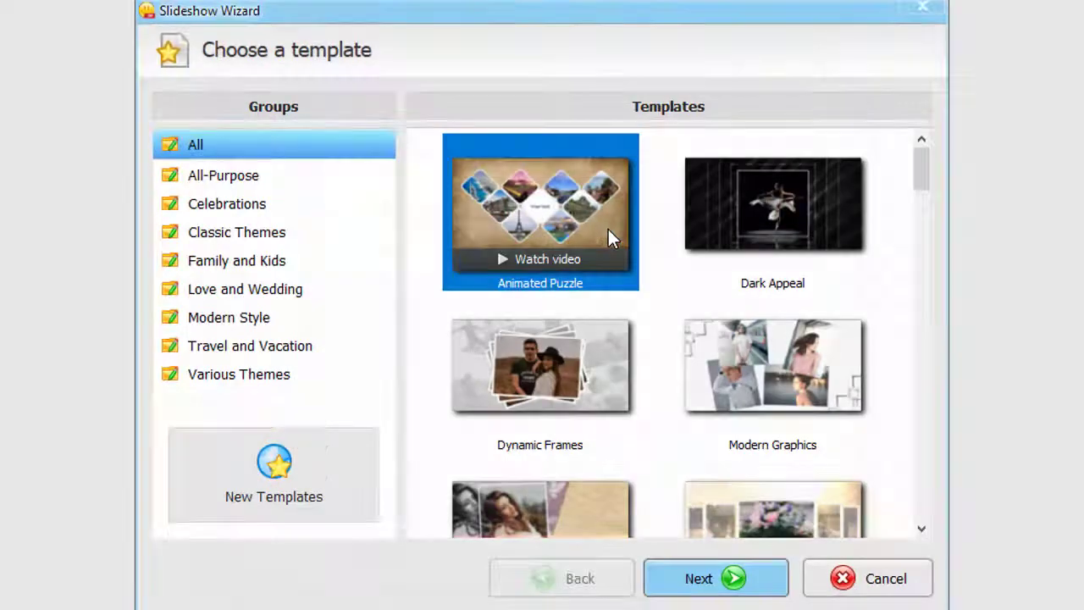
{"action": "mouse_move", "coordinate": [926, 168]}
{"action": "left_mouse_down"}
{"action": "mouse_move", "coordinate": [933, 415]}
{"action": "mouse_move", "coordinate": [917, 157]}
{"action": "left_mouse_up"}
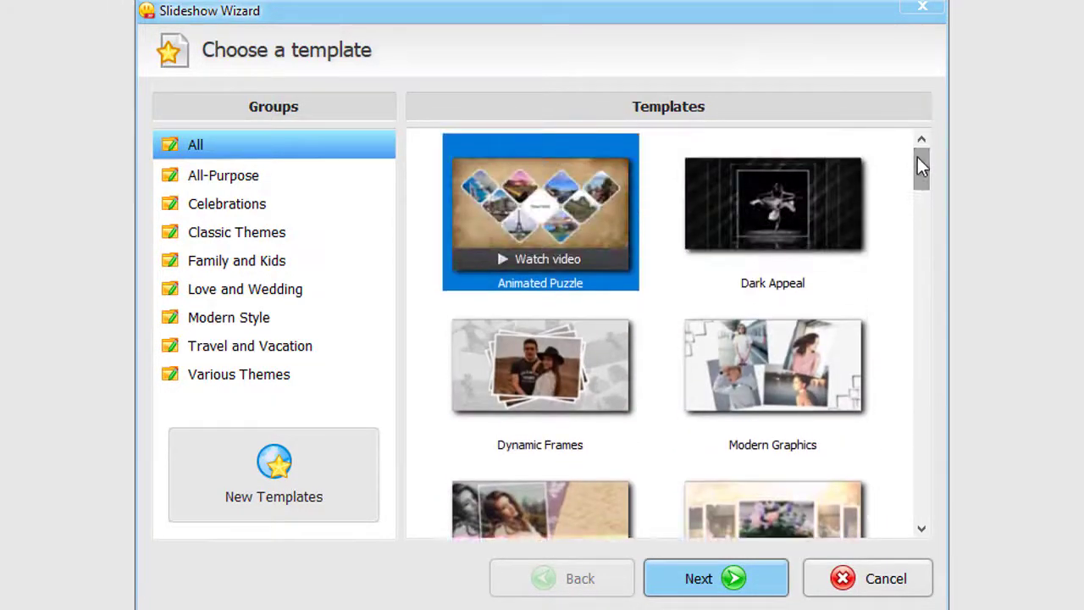
{"action": "left_click", "coordinate": [885, 578]}
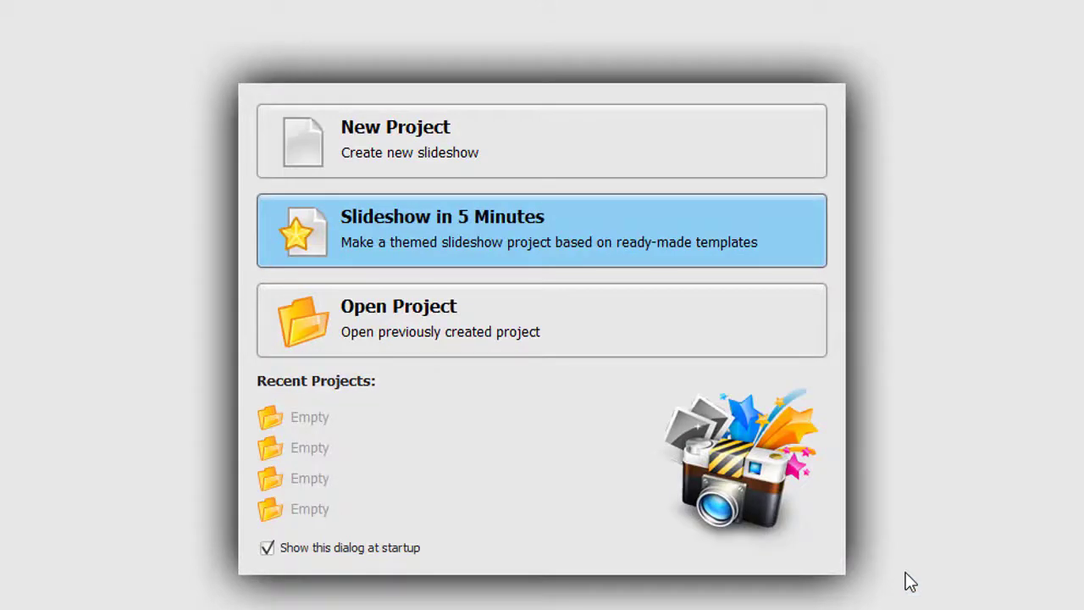
Create a new project with Photo #001.jpg, Photo #002.jpg, then all remaining Travel photos as slides
{"action": "left_click", "coordinate": [623, 150]}
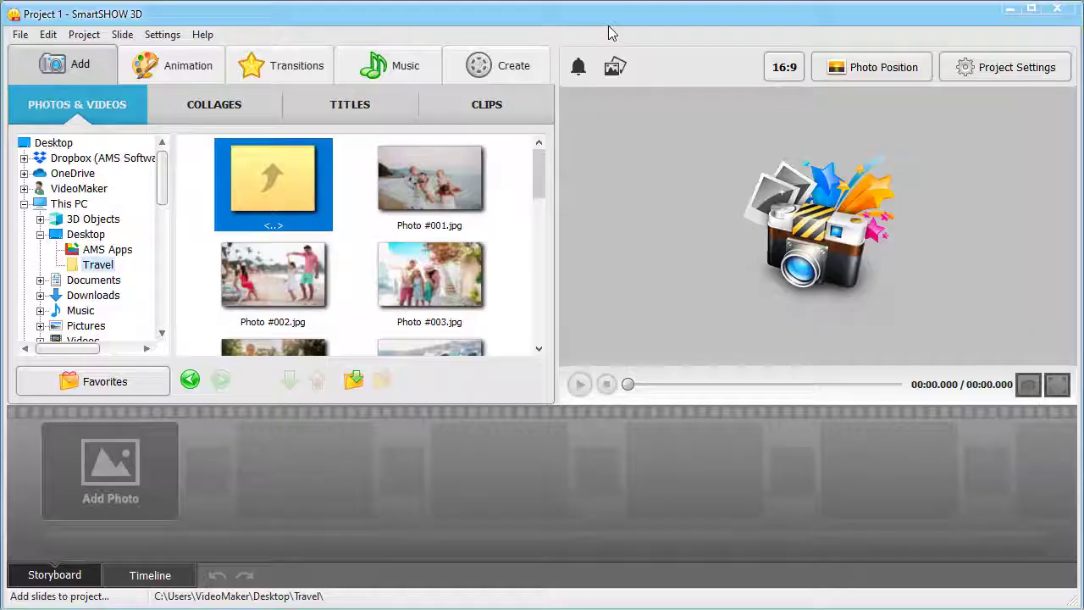
{"action": "left_click", "coordinate": [436, 181]}
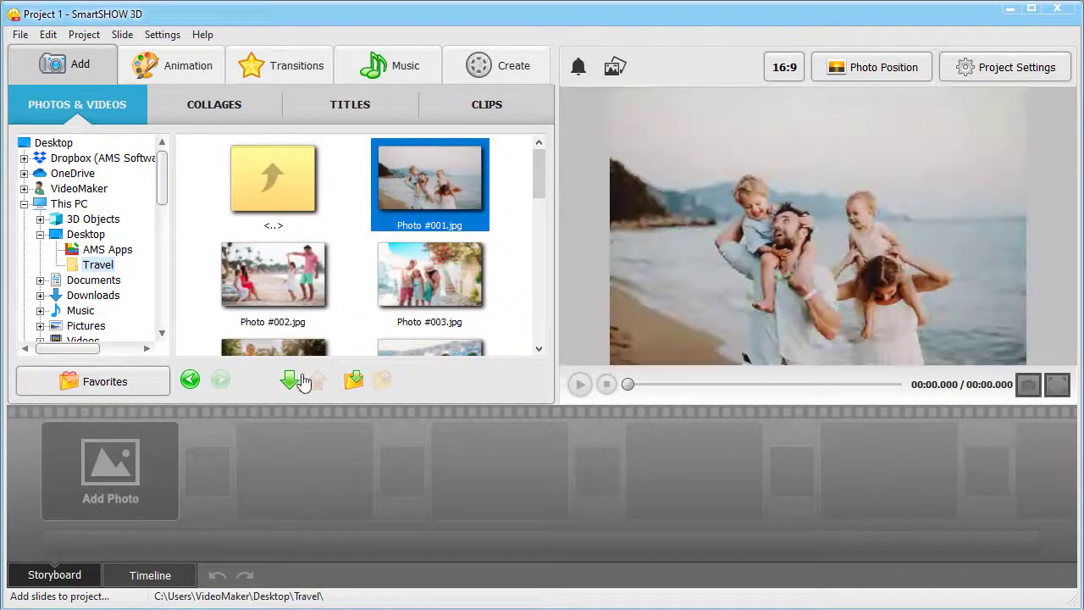
{"action": "left_click", "coordinate": [288, 383]}
{"action": "left_click", "coordinate": [299, 296]}
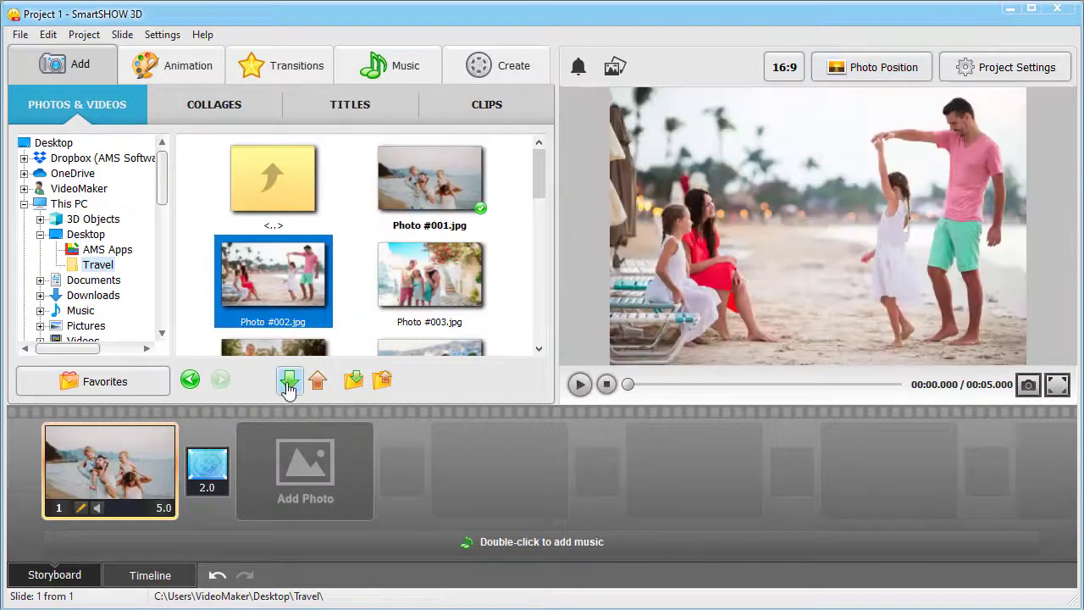
{"action": "left_click", "coordinate": [287, 380]}
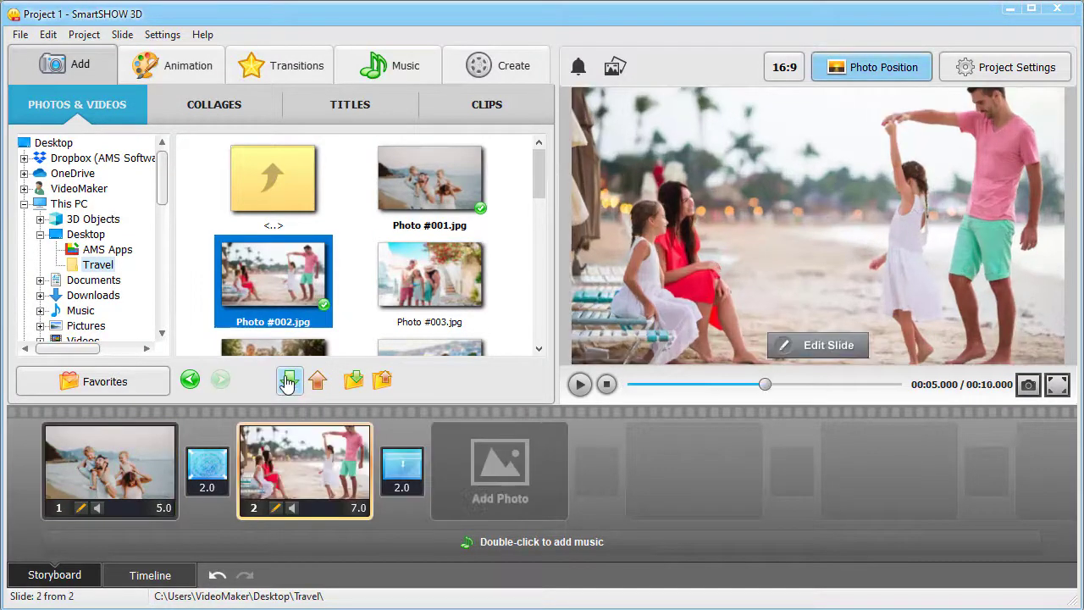
{"action": "left_click", "coordinate": [355, 382]}
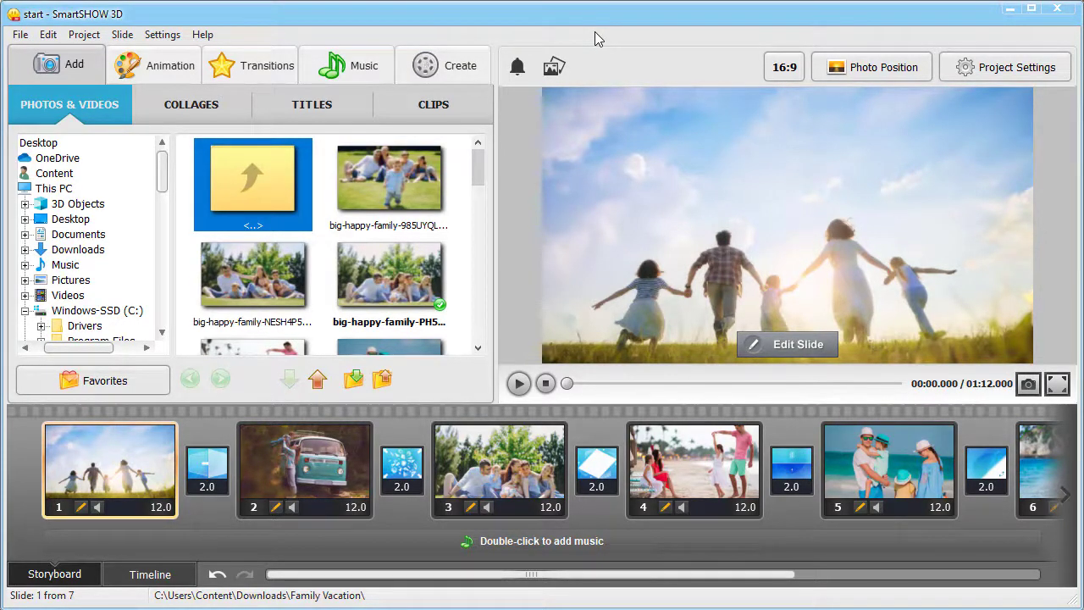
Drag the filmstrip collage layout from Collages onto the storyboard at position 2
{"action": "left_click", "coordinate": [213, 105]}
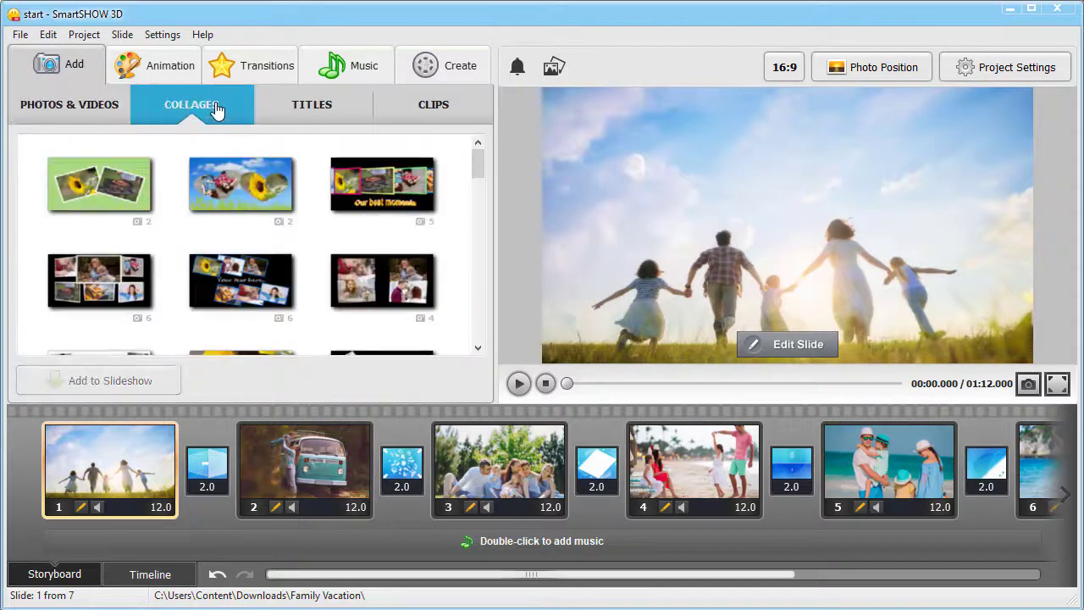
{"action": "left_click_drag", "start_coordinate": [480, 159], "coordinate": [491, 211]}
{"action": "left_click_drag", "start_coordinate": [269, 293], "coordinate": [237, 465]}
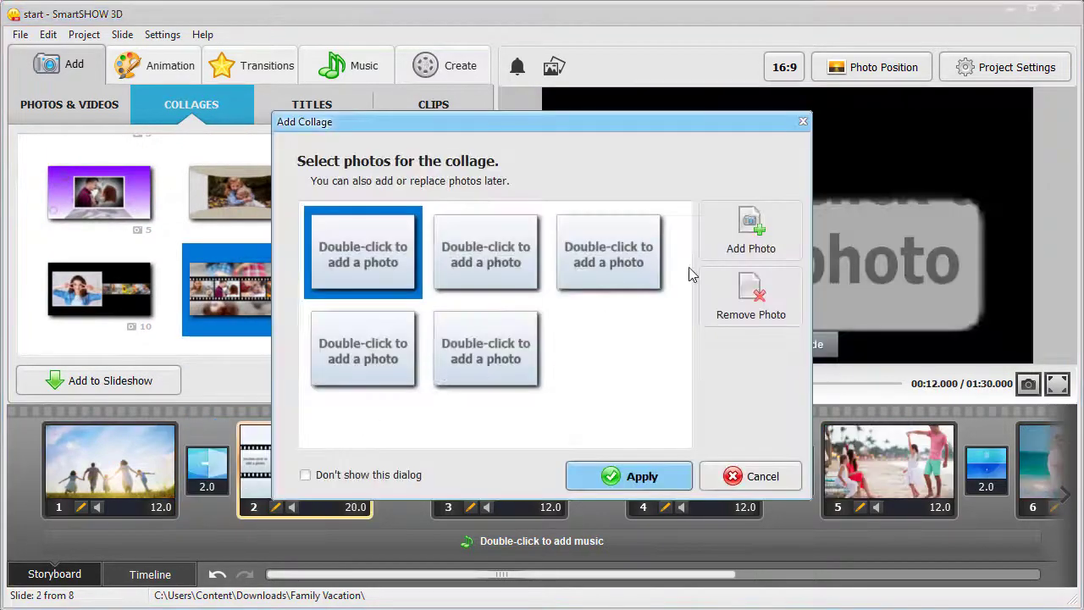
Fill the filmstrip collage with five beach family photos and apply it
{"action": "left_click", "coordinate": [735, 248]}
{"action": "scroll", "coordinate": [636, 208], "scroll_direction": "down", "scroll_amount": 5}
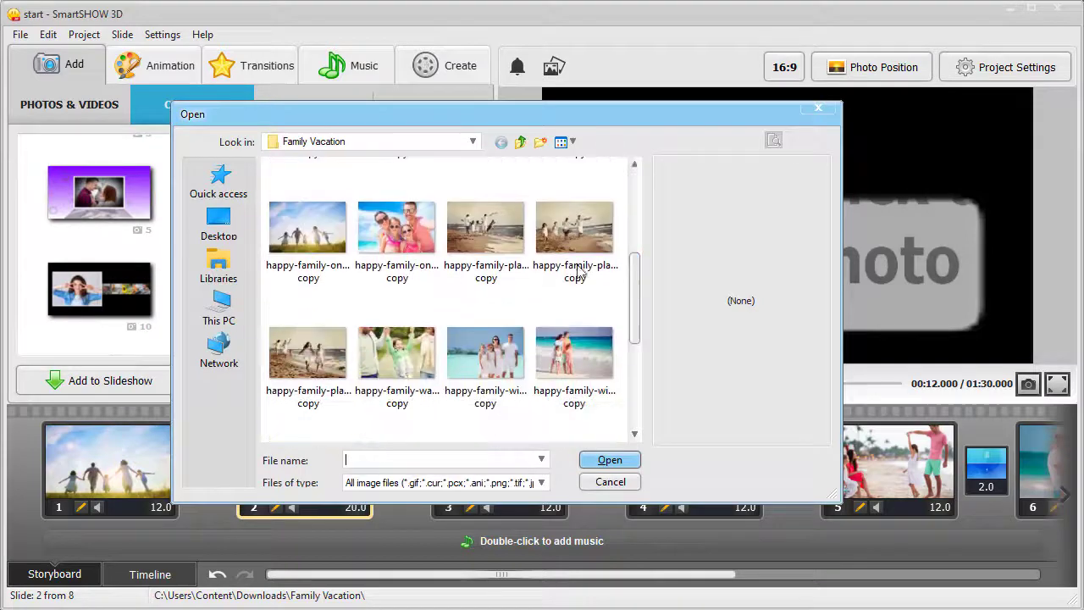
{"action": "left_click", "coordinate": [495, 246]}
{"action": "left_click", "coordinate": [565, 243], "text": "ctrl"}
{"action": "left_click", "coordinate": [307, 352], "text": "ctrl"}
{"action": "left_click", "coordinate": [485, 351], "text": "ctrl"}
{"action": "left_click", "coordinate": [606, 345], "text": "ctrl"}
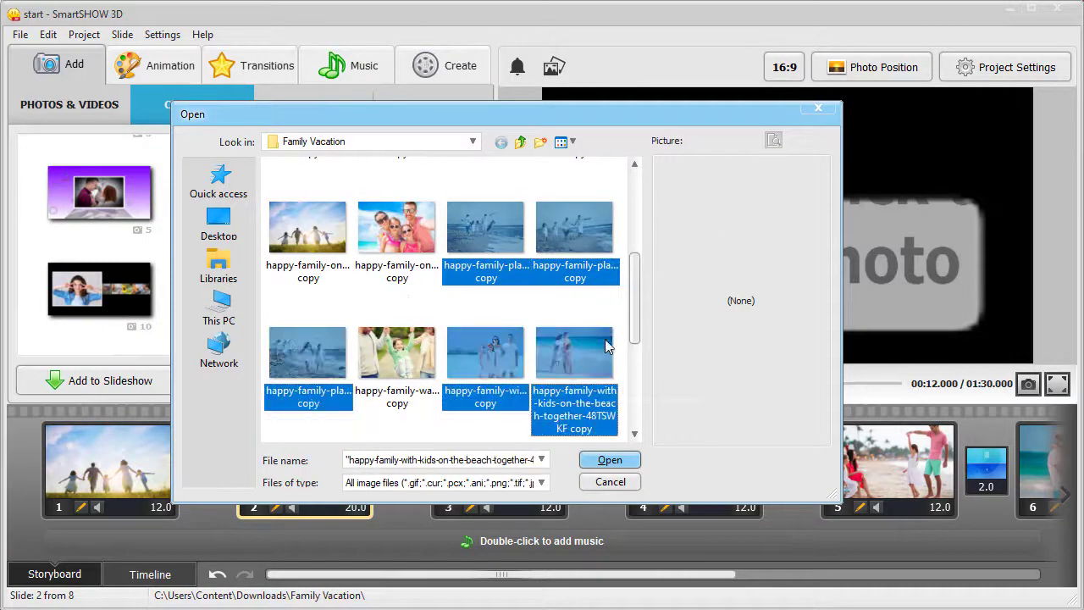
{"action": "left_click", "coordinate": [599, 460]}
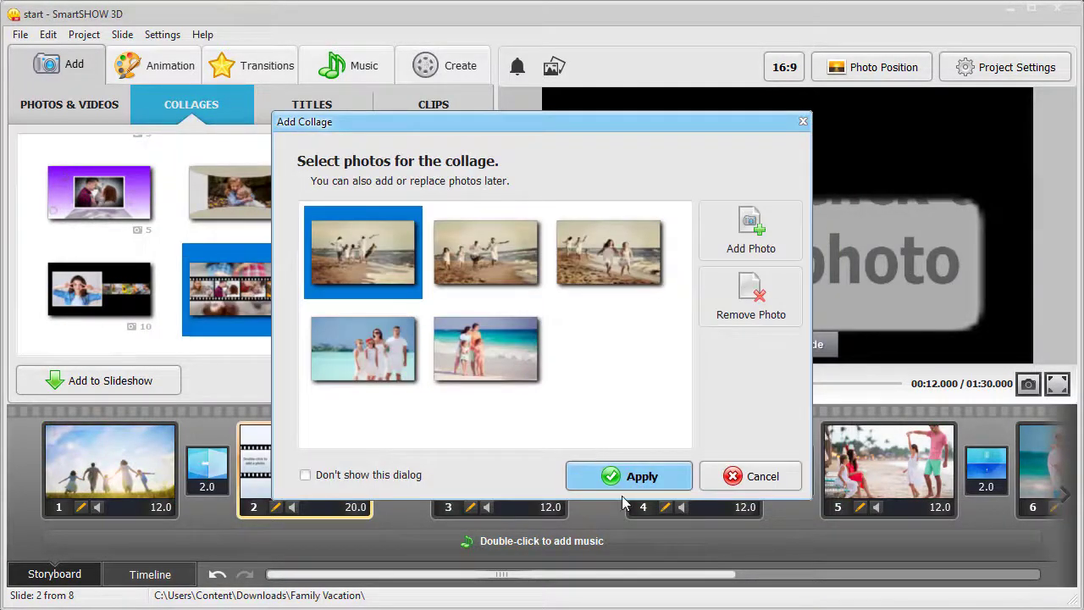
{"action": "left_click", "coordinate": [627, 480]}
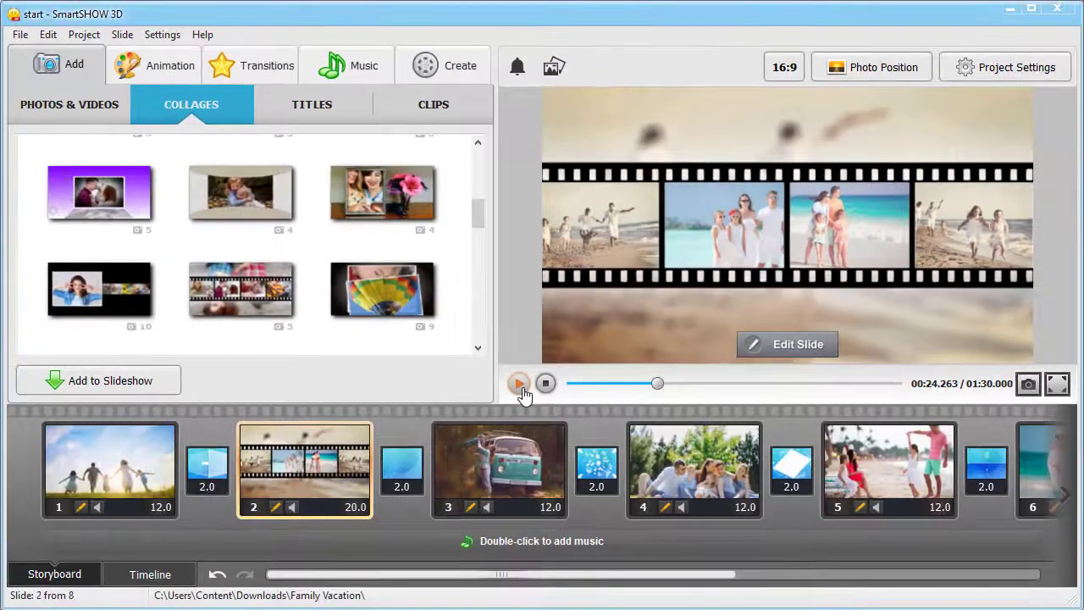
Apply the 3D depth pan blur - 2 animation from the 3D-effects category to slide 6
{"action": "left_click_drag", "start_coordinate": [535, 569], "coordinate": [612, 571]}
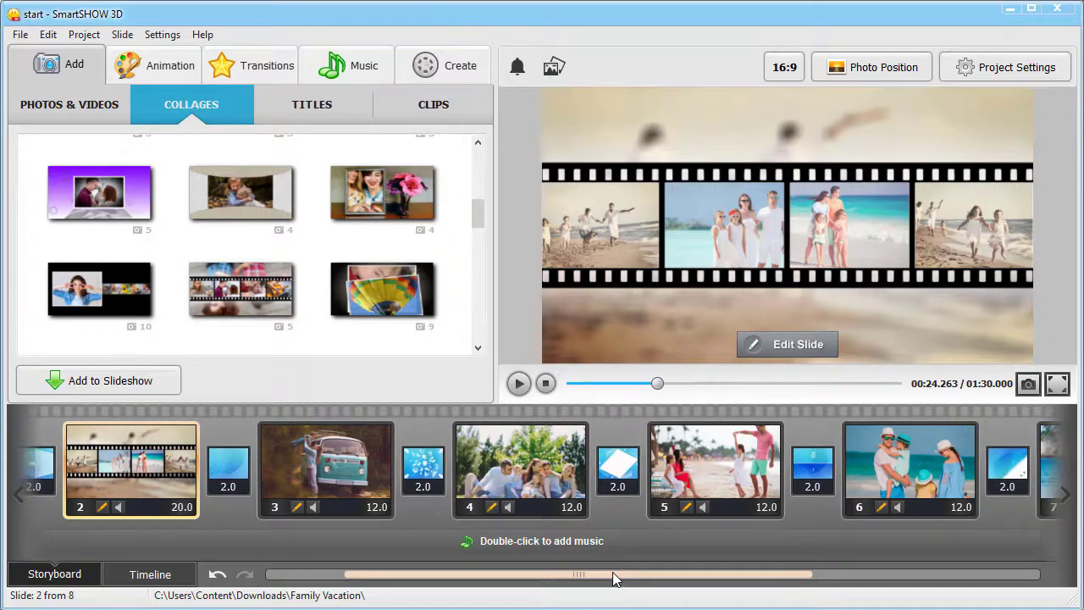
{"action": "left_click", "coordinate": [186, 72]}
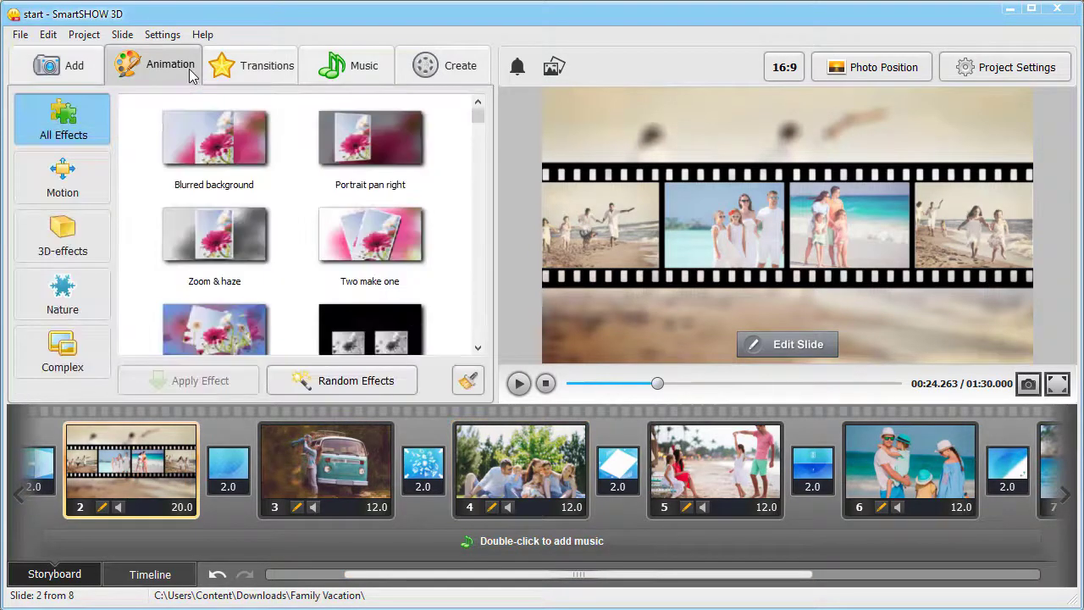
{"action": "left_click_drag", "start_coordinate": [478, 119], "coordinate": [474, 150]}
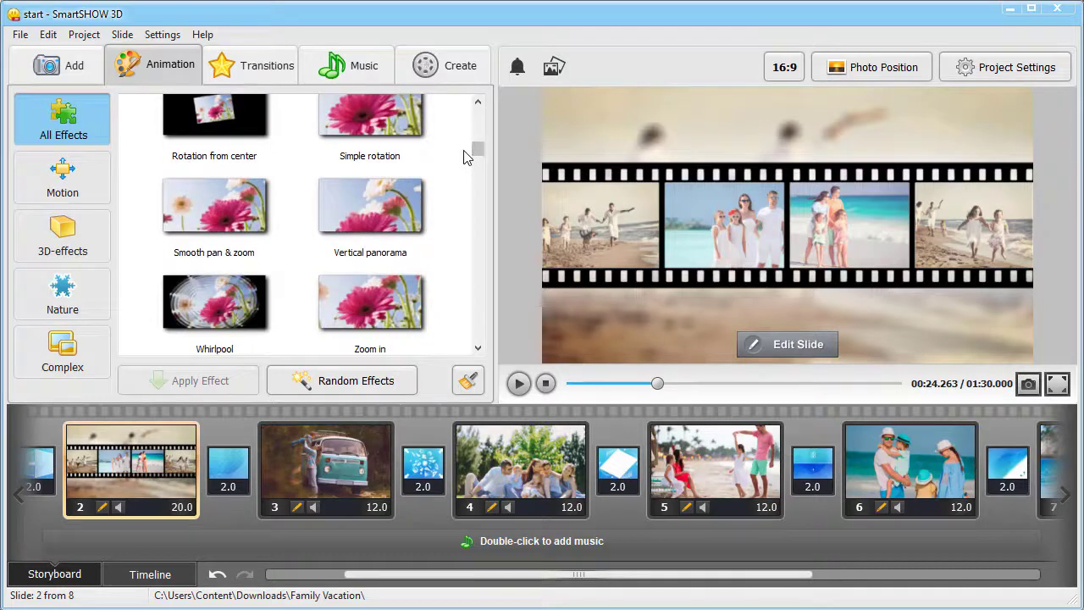
{"action": "left_click", "coordinate": [100, 224]}
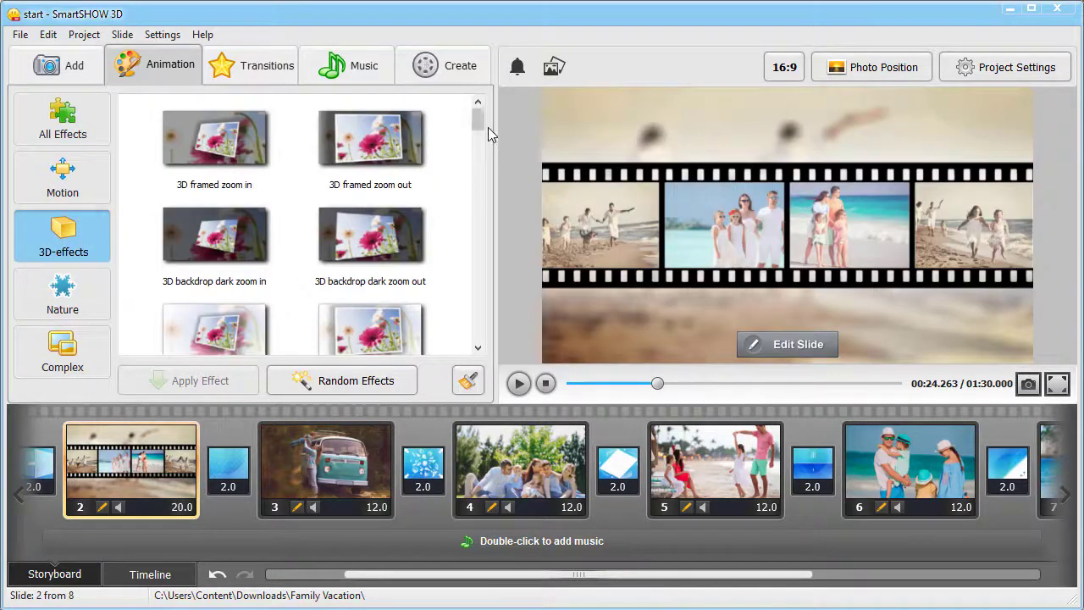
{"action": "left_click_drag", "start_coordinate": [478, 127], "coordinate": [477, 142]}
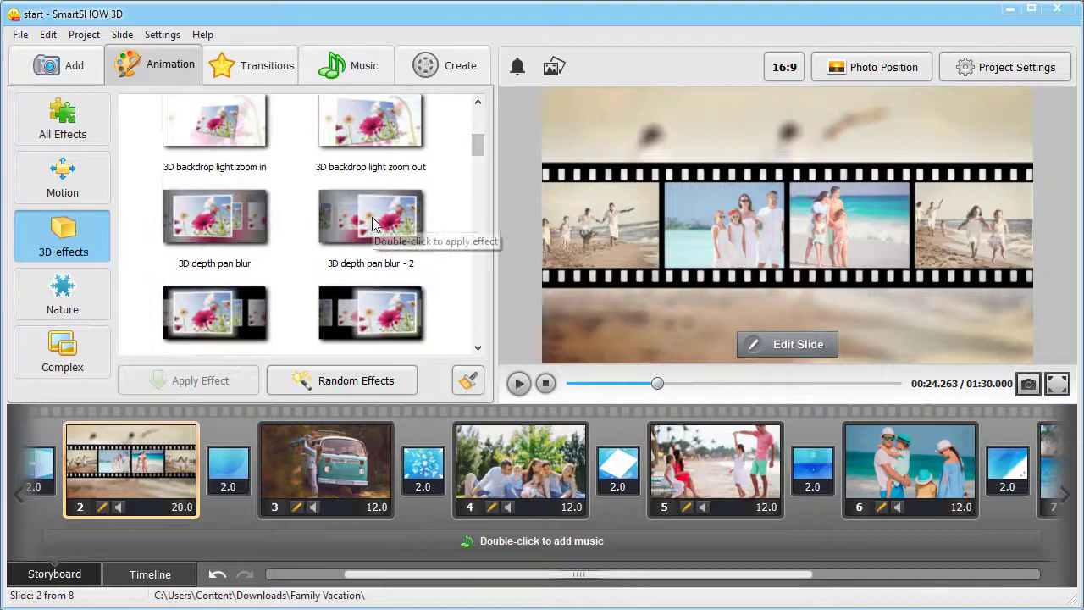
{"action": "left_click_drag", "start_coordinate": [370, 218], "coordinate": [913, 457]}
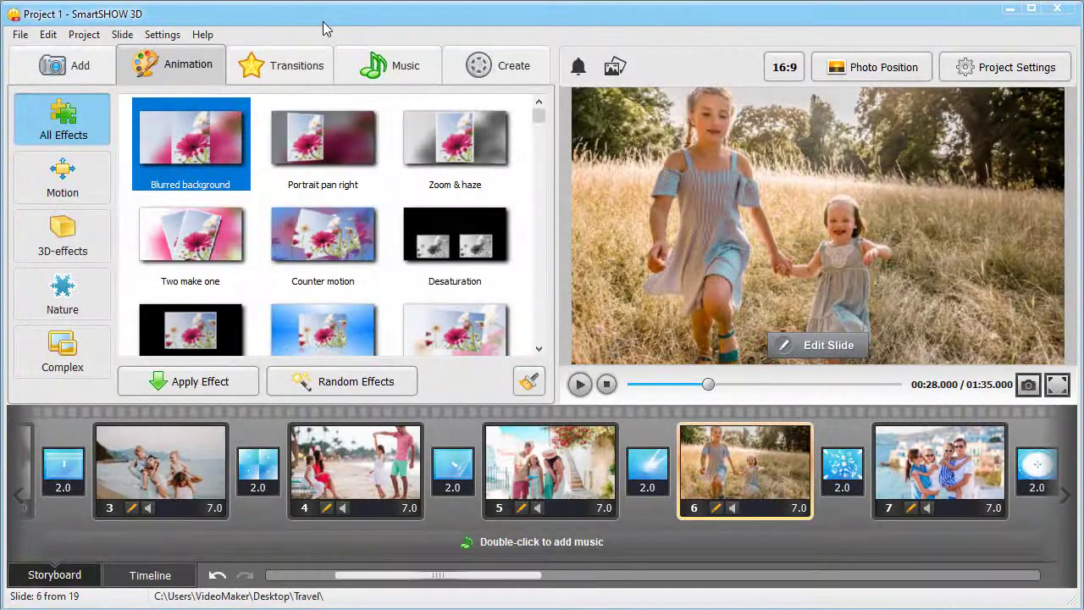
Place a transition from the 3D category in the slot between slides 6 and 7
{"action": "left_click", "coordinate": [282, 74]}
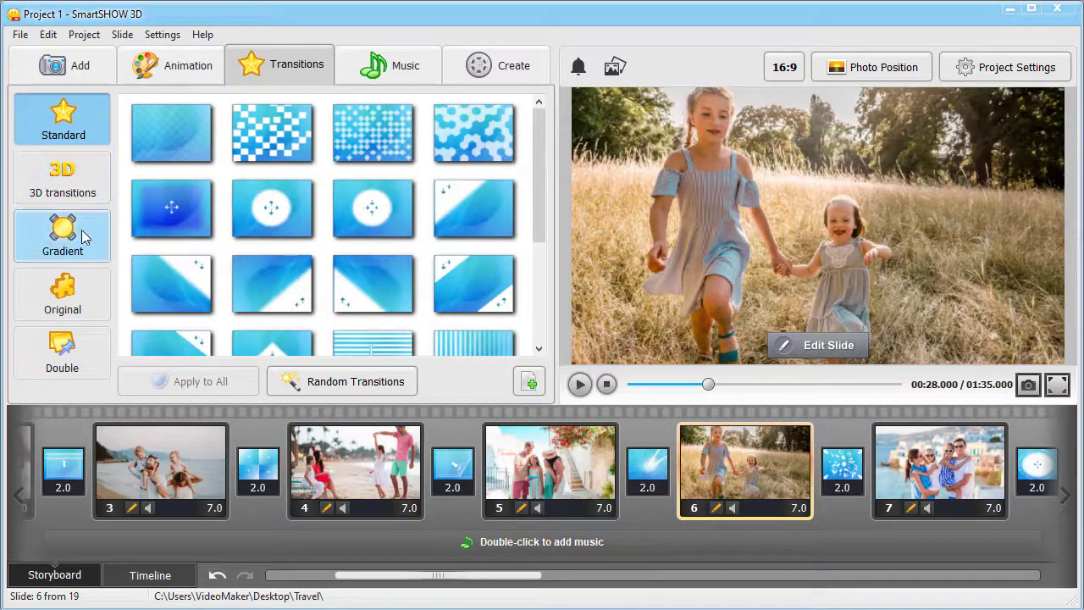
{"action": "left_click", "coordinate": [78, 191]}
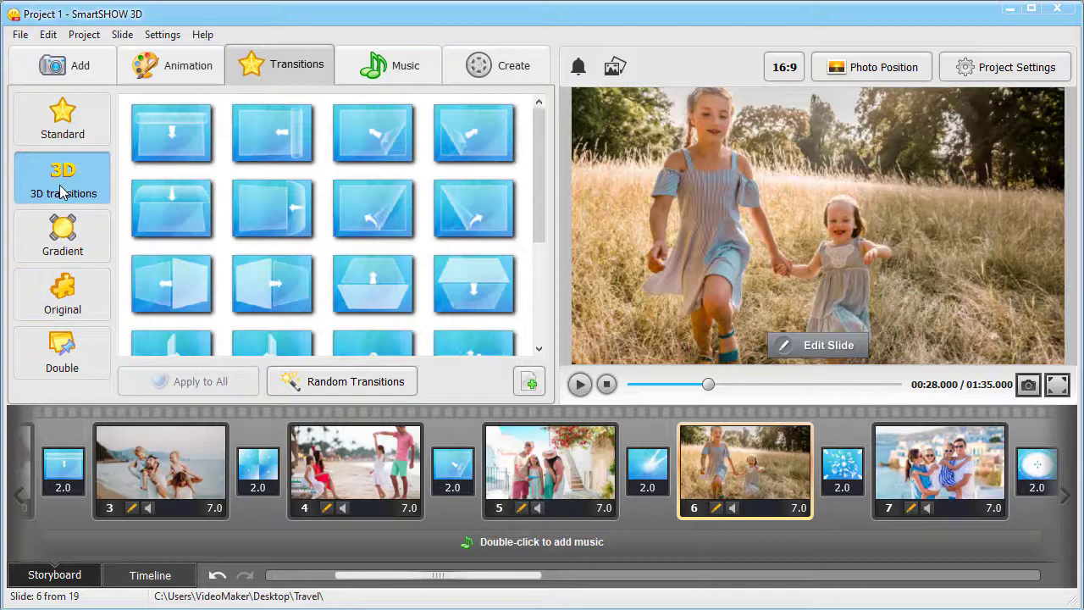
{"action": "scroll", "coordinate": [534, 164], "scroll_direction": "down", "scroll_amount": 1}
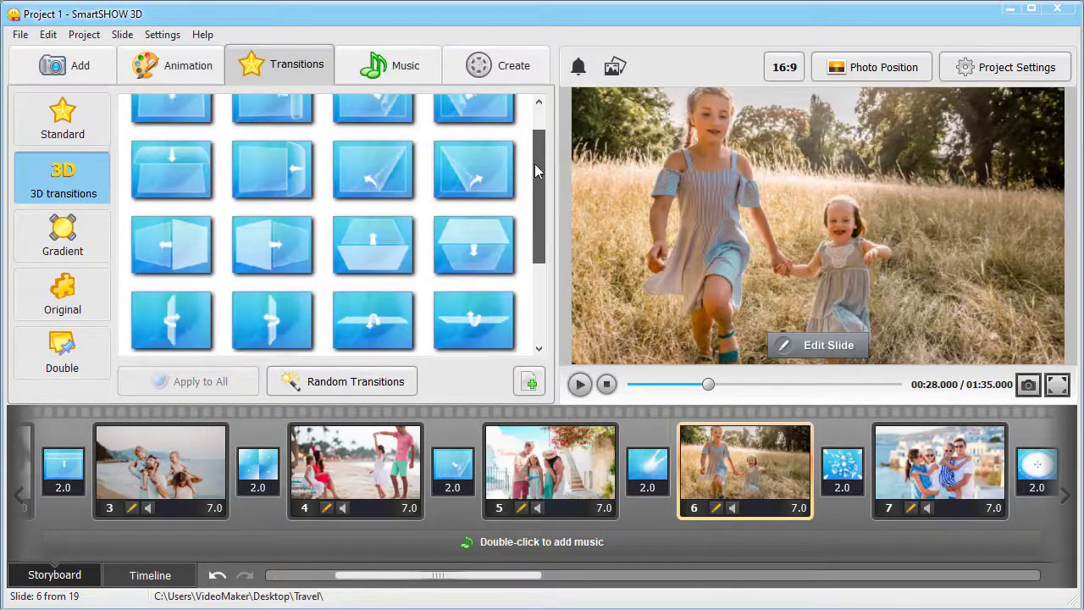
{"action": "left_click_drag", "start_coordinate": [353, 167], "coordinate": [834, 470]}
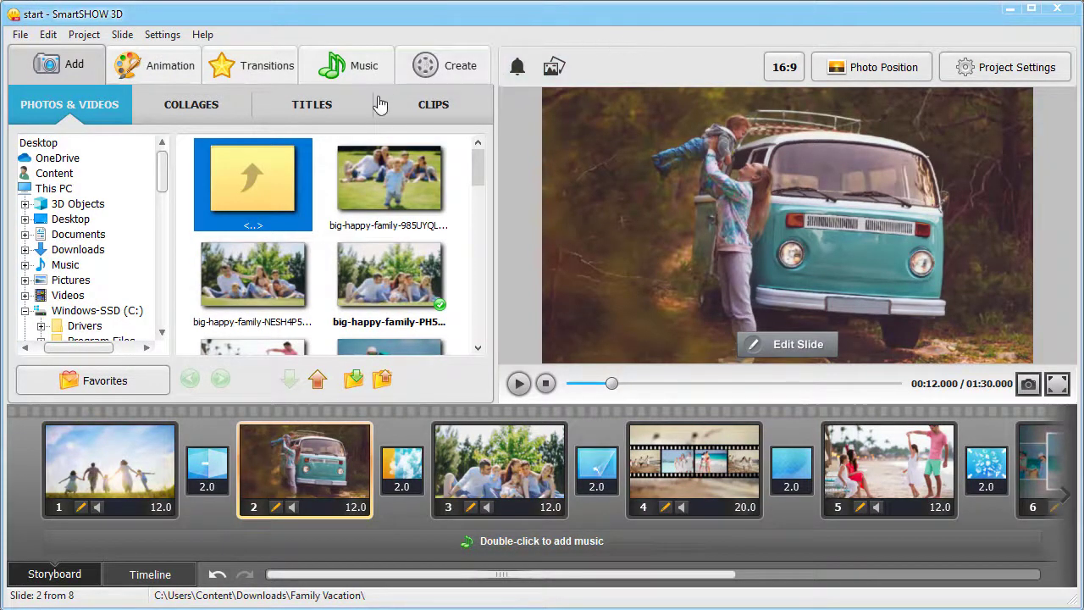
Add the underwater title template reading 'Perfect Summer Dive' and move it to slide 1
{"action": "left_click", "coordinate": [332, 108]}
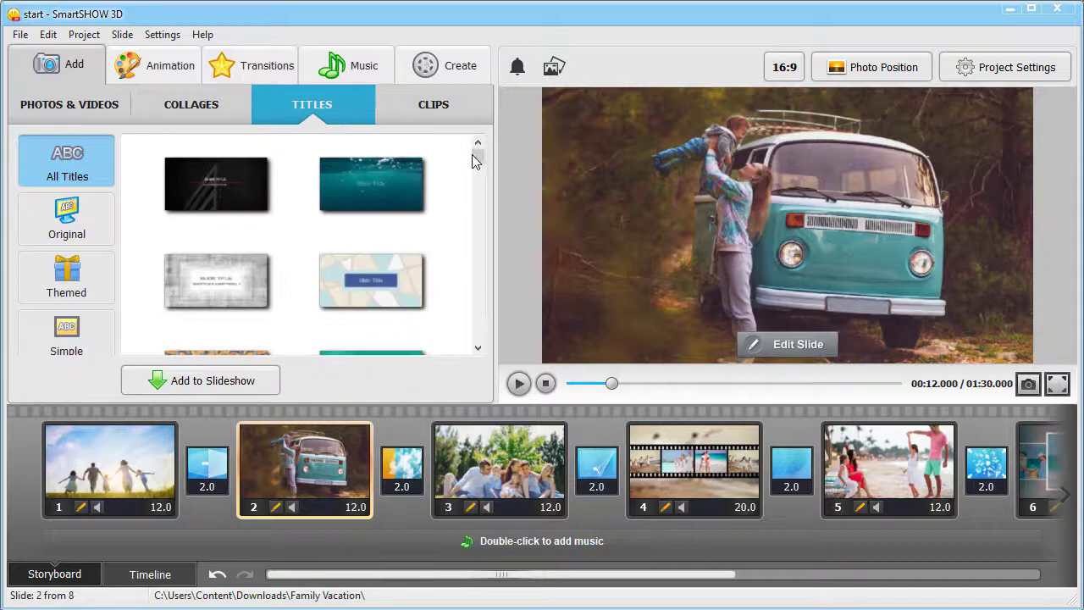
{"action": "mouse_move", "coordinate": [474, 161]}
{"action": "left_mouse_down"}
{"action": "mouse_move", "coordinate": [477, 213]}
{"action": "mouse_move", "coordinate": [471, 159]}
{"action": "left_mouse_up"}
{"action": "left_click", "coordinate": [393, 180]}
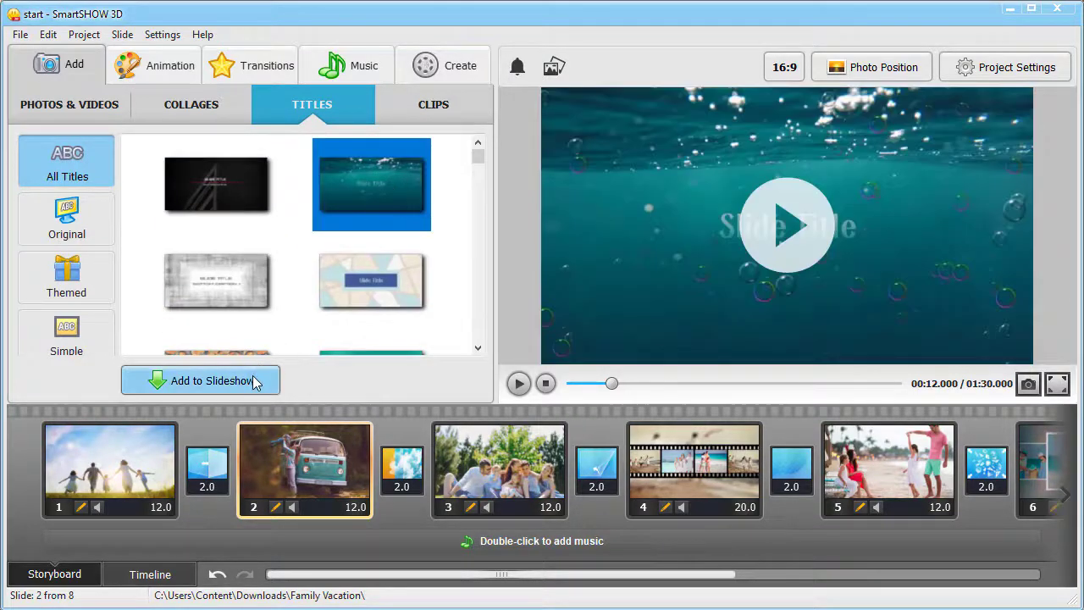
{"action": "left_click", "coordinate": [212, 380]}
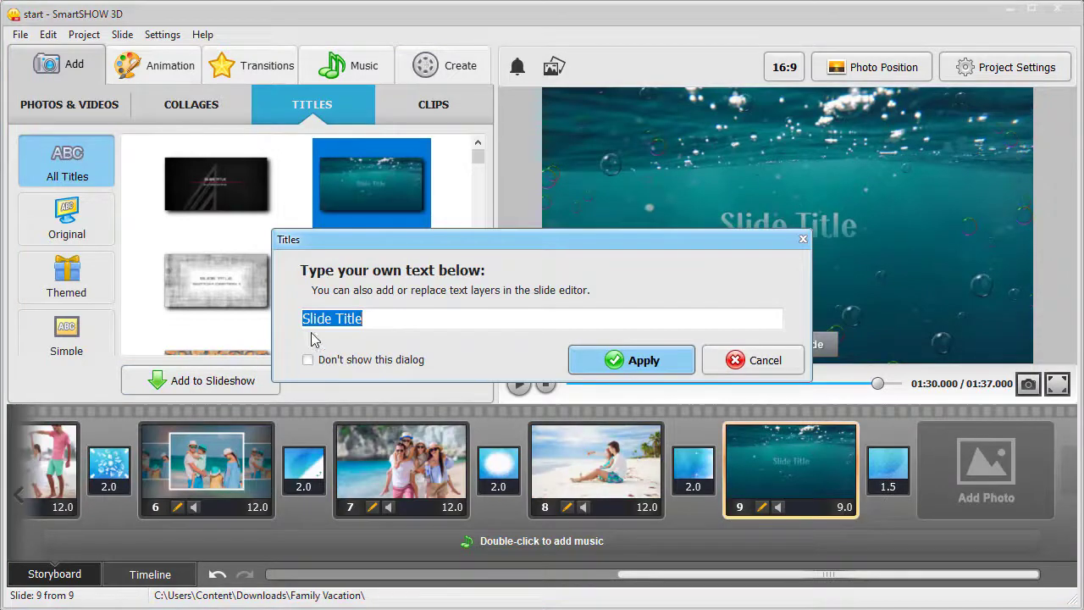
{"action": "key", "text": "BackSpace"}
{"action": "left_click", "coordinate": [631, 359]}
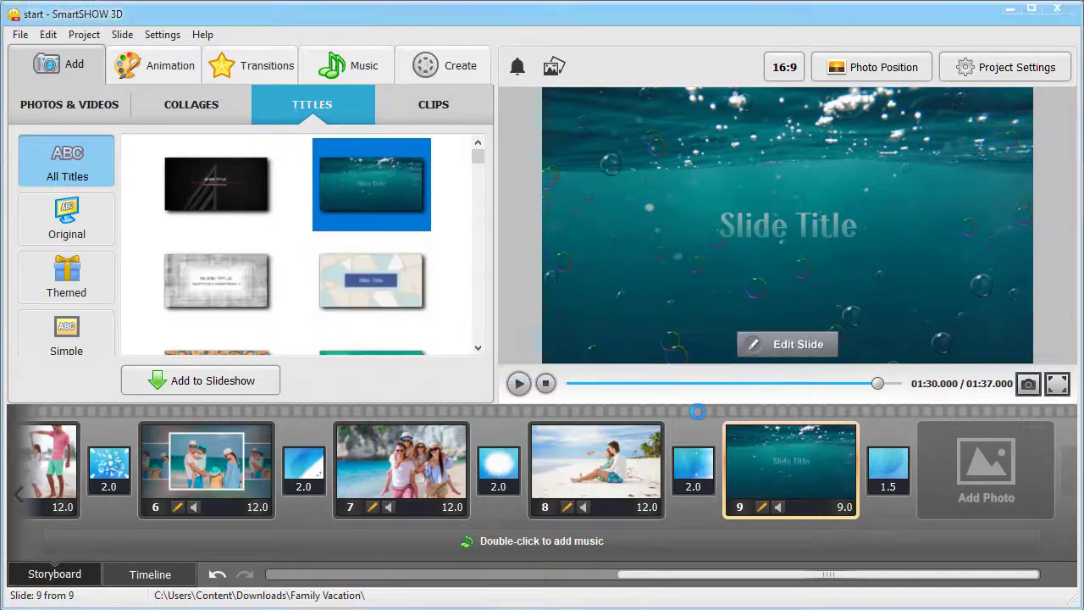
{"action": "left_click_drag", "start_coordinate": [775, 459], "coordinate": [25, 478]}
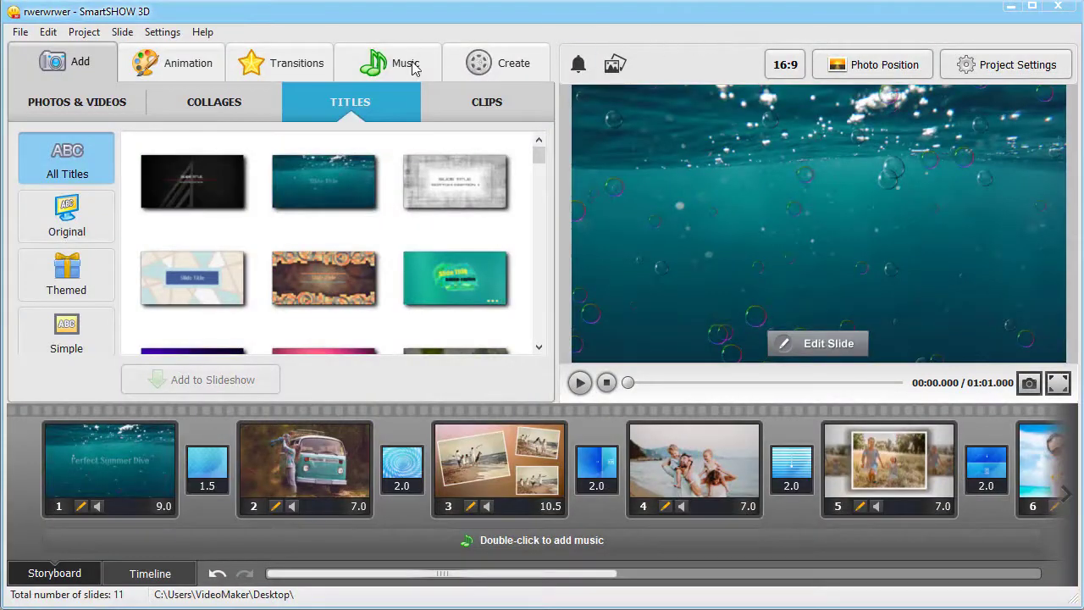
Open the Music Collection and browse the Pop, Rock, Classical and Folk genres
{"action": "left_click", "coordinate": [414, 68]}
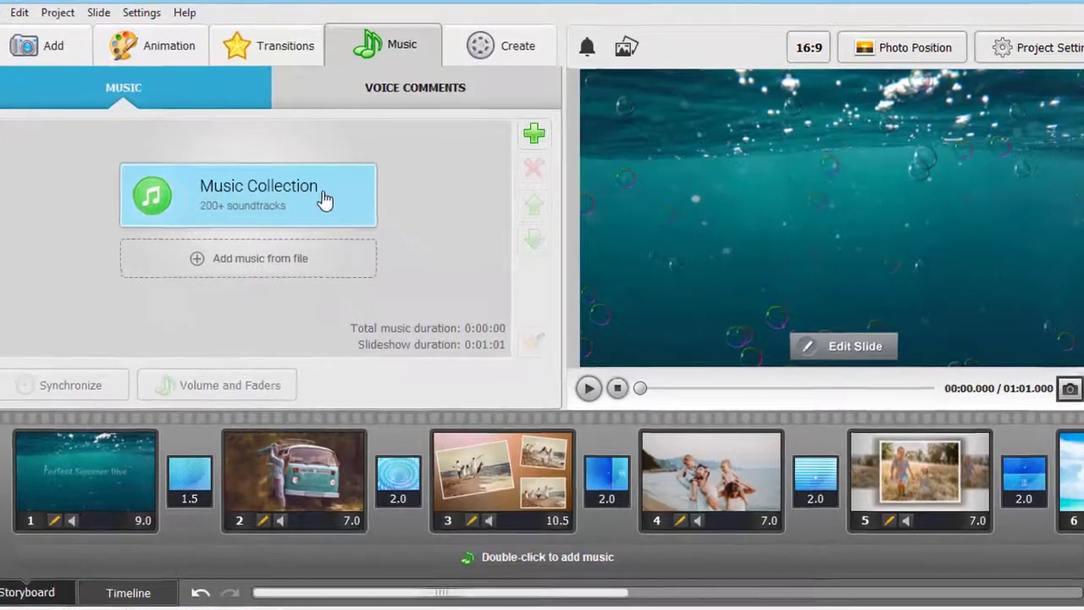
{"action": "left_click", "coordinate": [330, 203]}
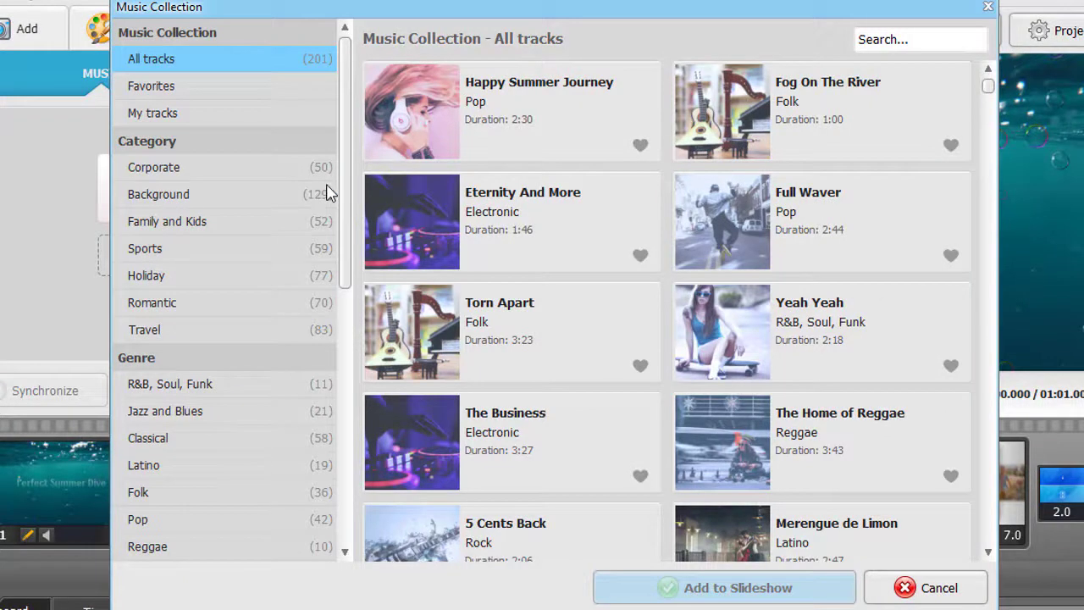
{"action": "left_click", "coordinate": [167, 523]}
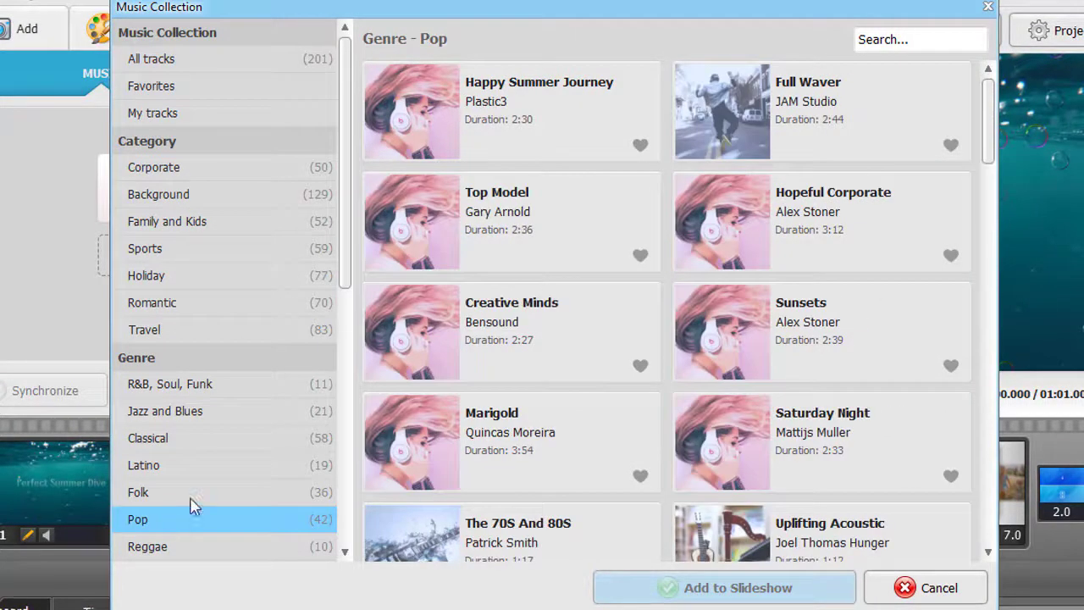
{"action": "scroll", "coordinate": [346, 242], "scroll_direction": "down", "scroll_amount": 4}
{"action": "left_click", "coordinate": [218, 258]}
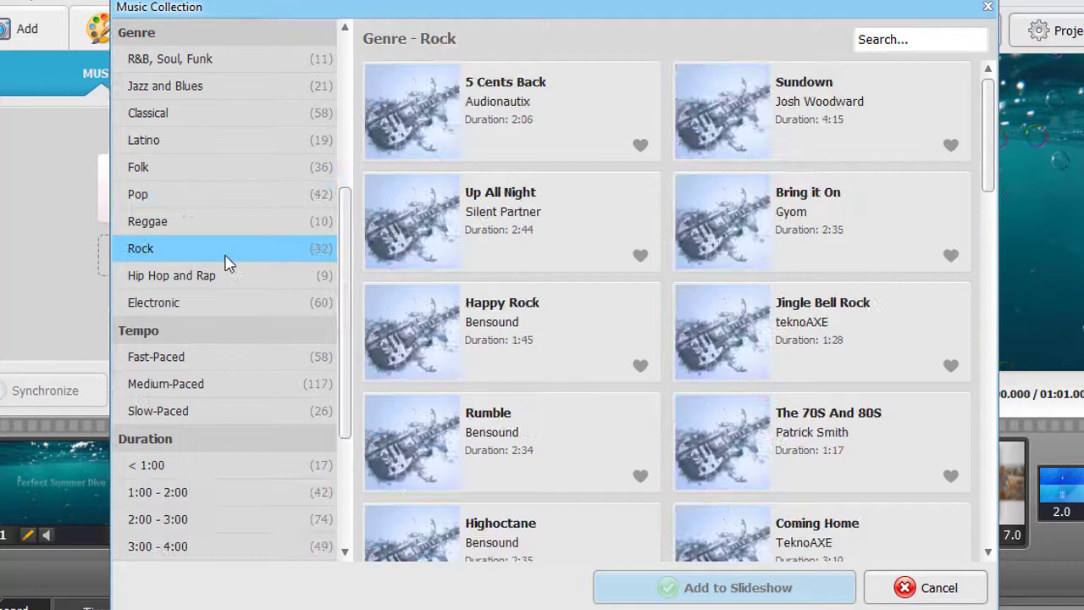
{"action": "scroll", "coordinate": [347, 212], "scroll_direction": "up", "scroll_amount": 5}
{"action": "left_click", "coordinate": [203, 437]}
{"action": "left_click", "coordinate": [182, 496]}
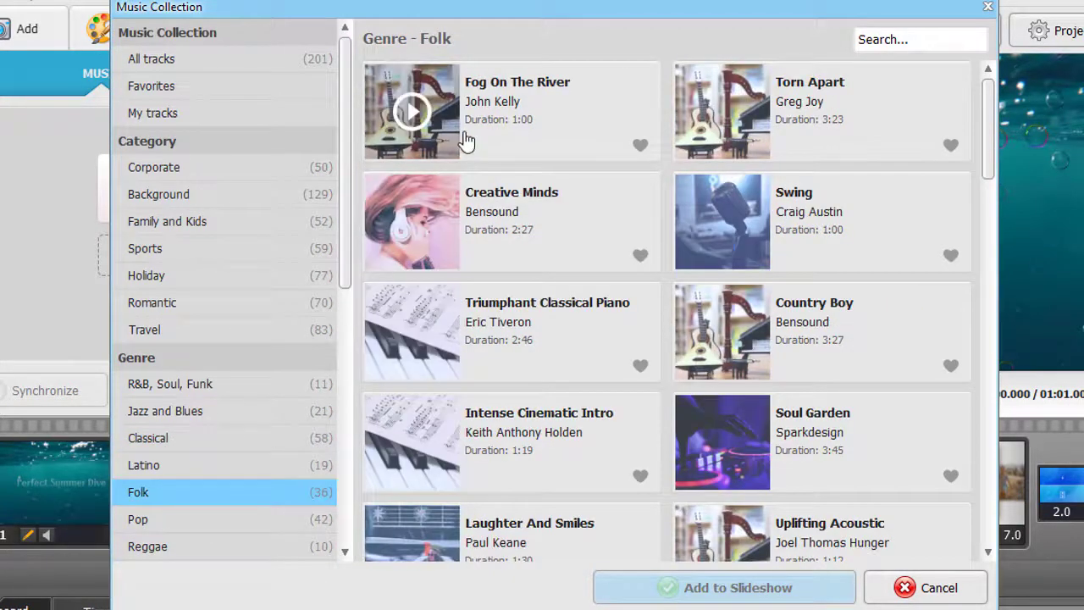
Add the Folk track Fog On The River as the slideshow's background music
{"action": "left_click", "coordinate": [412, 131]}
{"action": "left_click", "coordinate": [738, 588]}
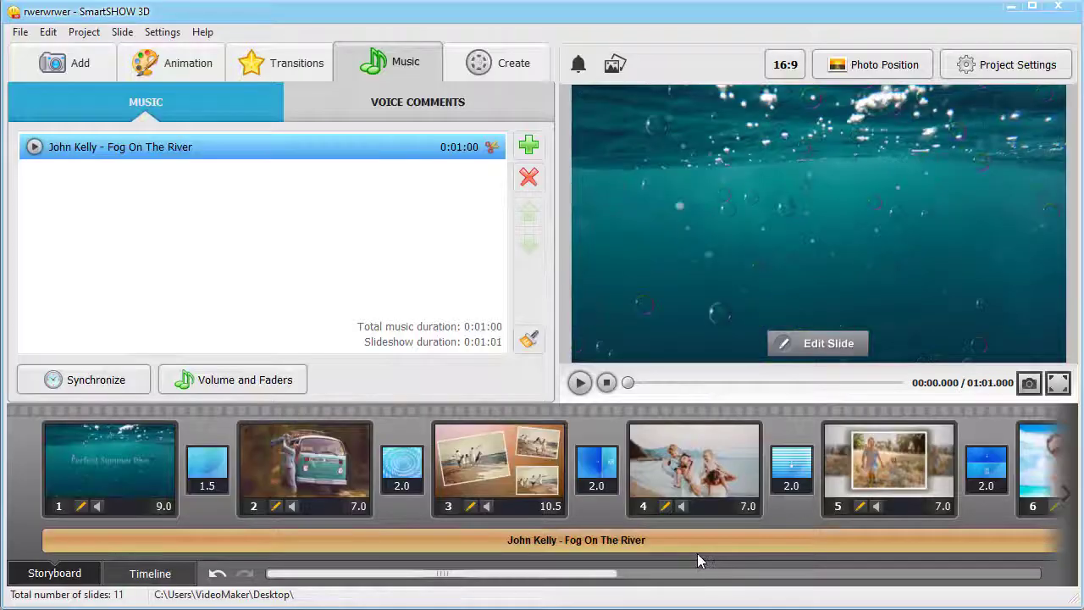
{"action": "left_click", "coordinate": [530, 150]}
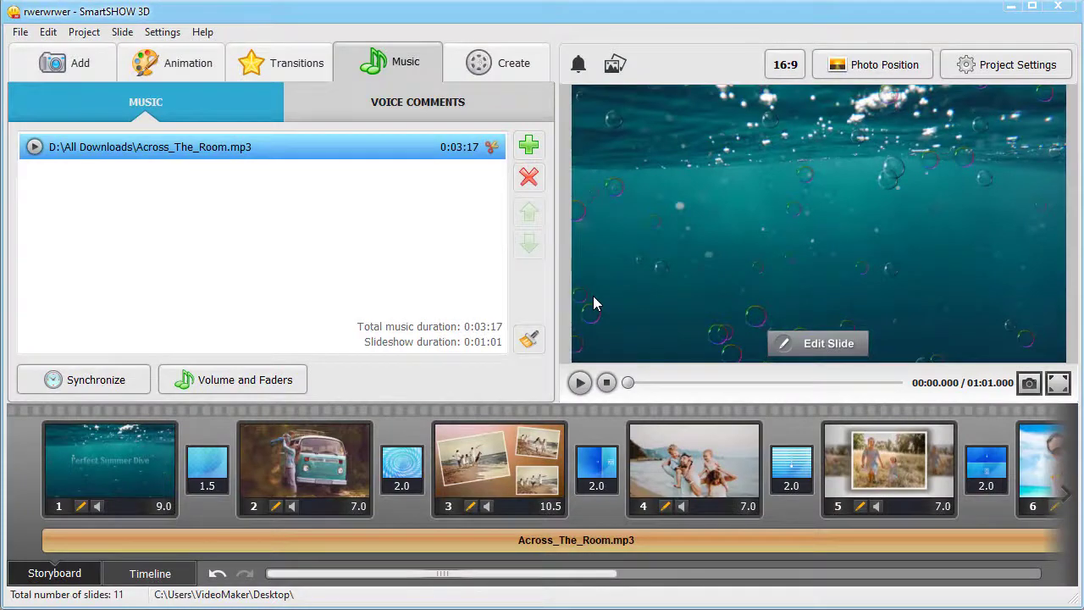
In the timeline's Voice Comments, record a voice comment with the microphone and save it
{"action": "left_click", "coordinate": [149, 575]}
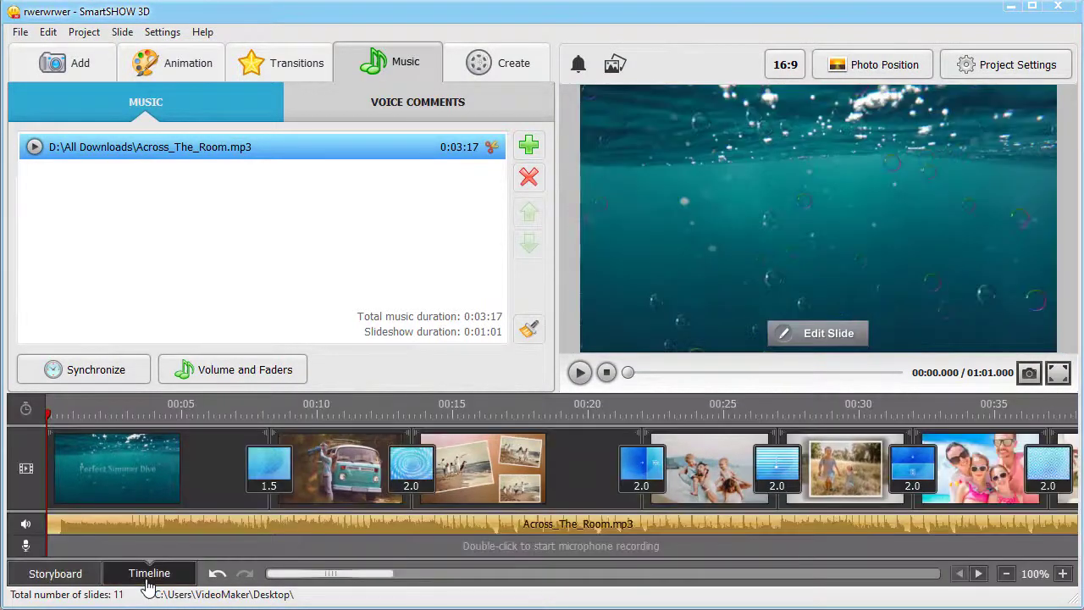
{"action": "left_click", "coordinate": [367, 108]}
{"action": "left_click", "coordinate": [326, 231]}
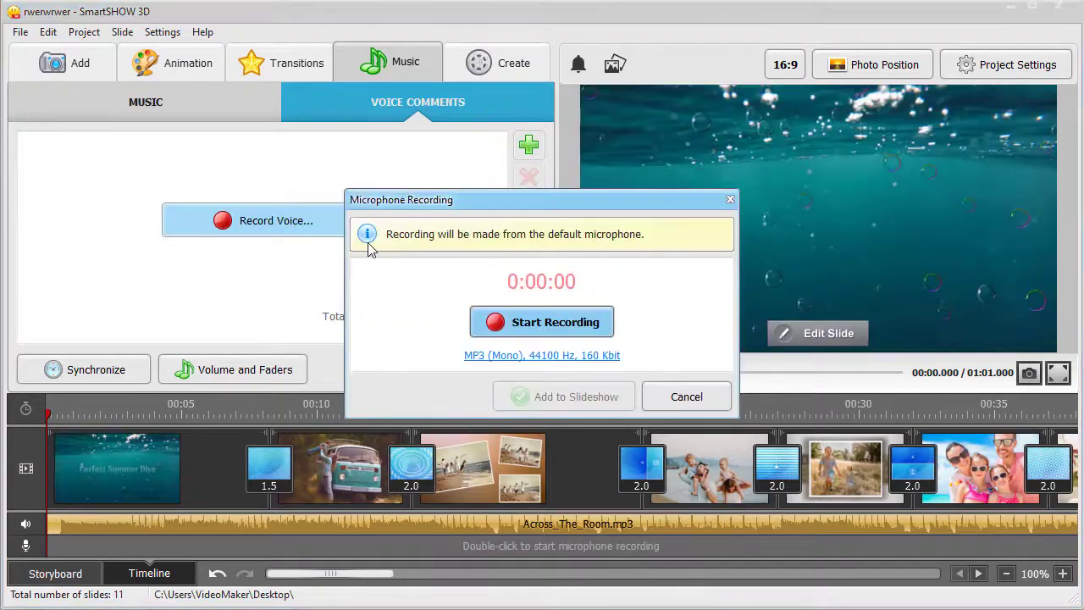
{"action": "left_click", "coordinate": [533, 332]}
{"action": "left_click", "coordinate": [1007, 448]}
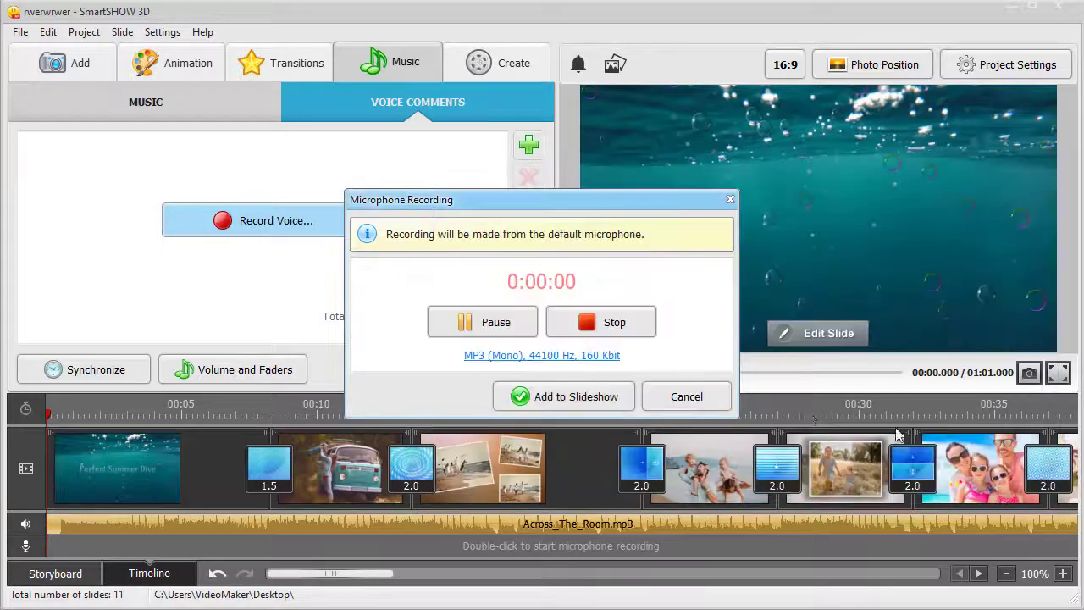
Add the recording, move Recording2.mp3 later and trim Recording1.mp3 to 8 seconds
{"action": "left_click", "coordinate": [548, 385]}
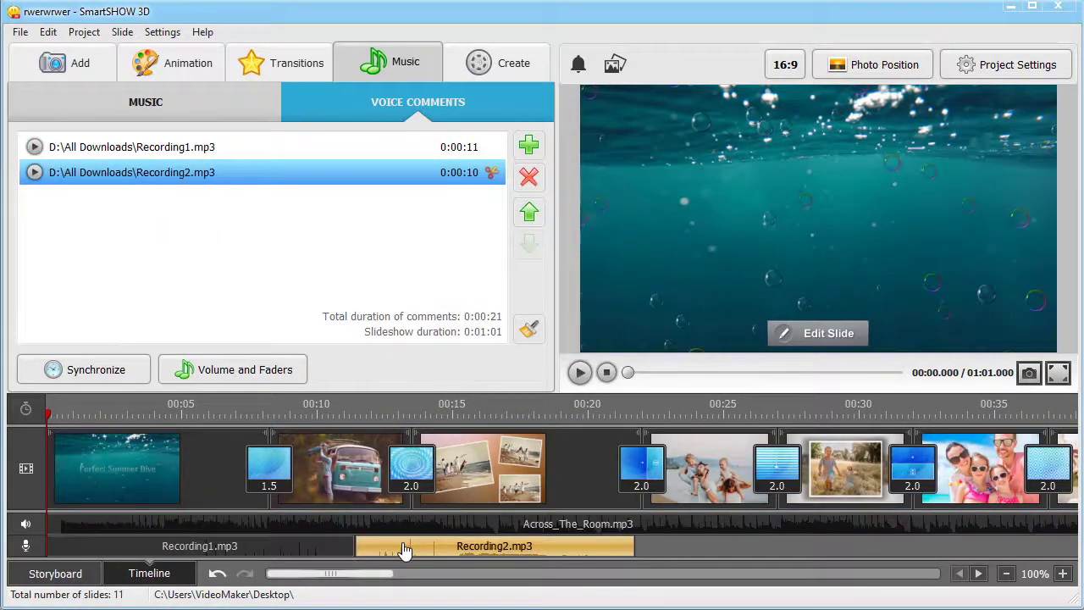
{"action": "left_click_drag", "start_coordinate": [406, 550], "coordinate": [680, 536]}
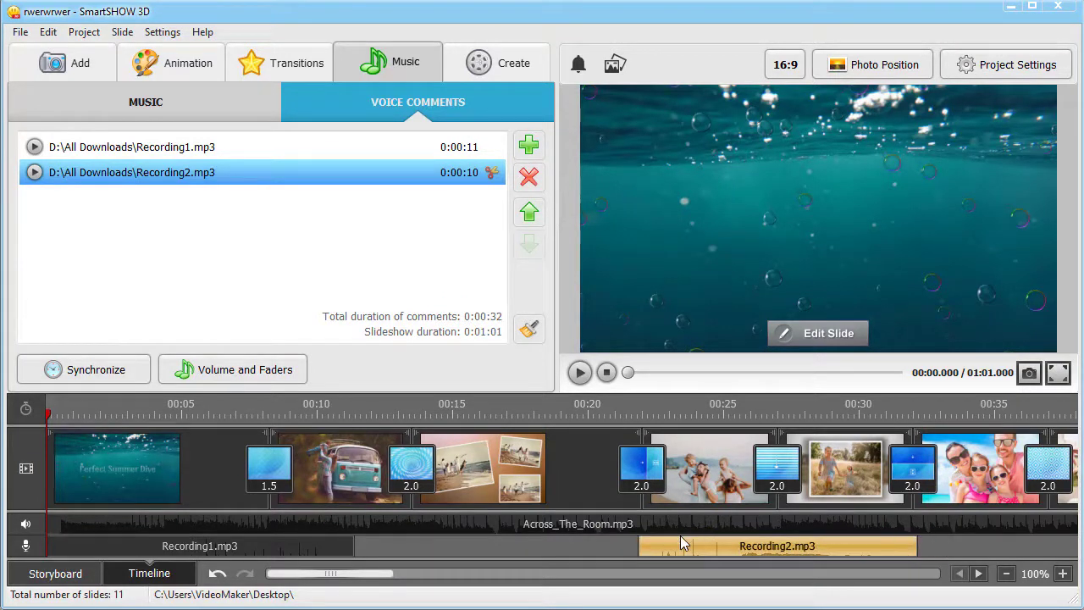
{"action": "left_click_drag", "start_coordinate": [355, 551], "coordinate": [275, 550]}
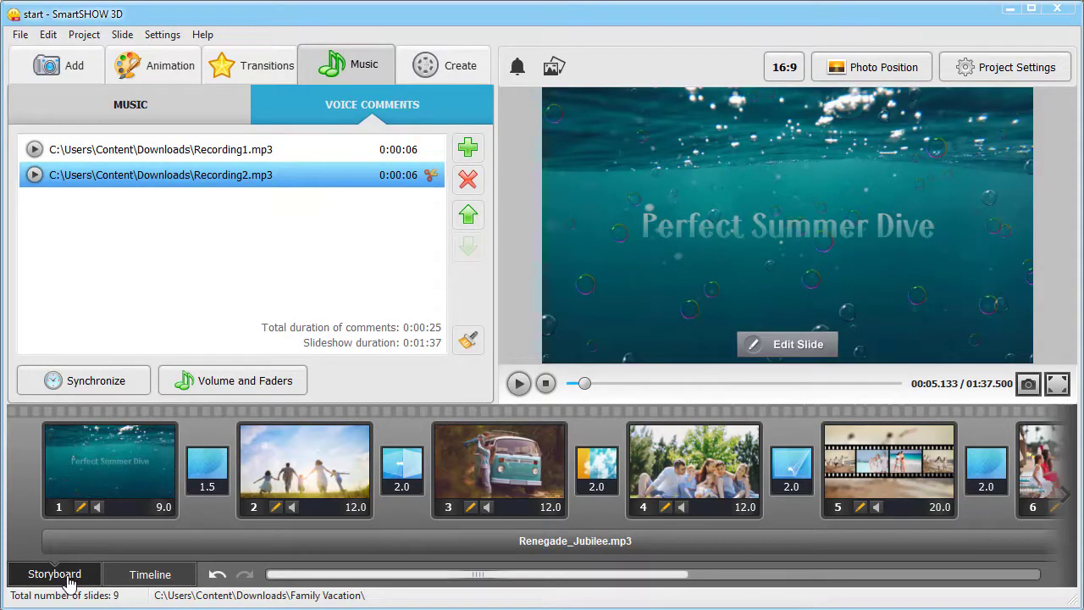
Show the Create tab's Create Video, DVD and Internet output options
{"action": "left_click", "coordinate": [429, 75]}
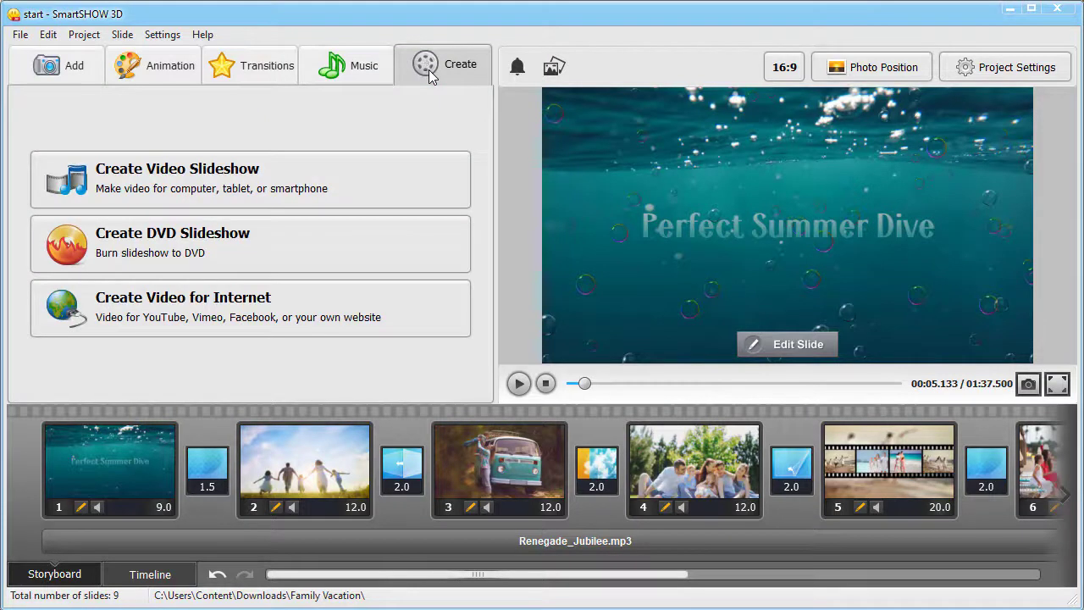